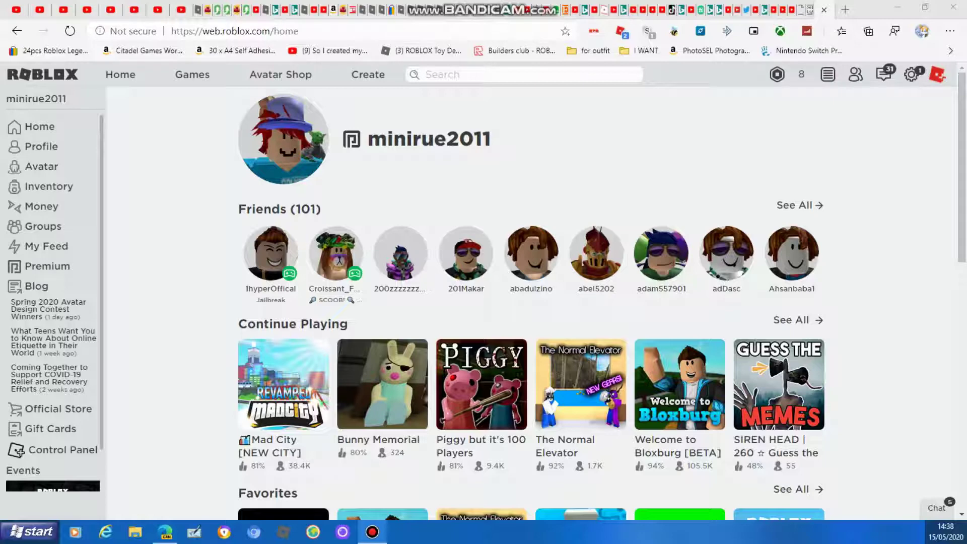
Bring up the Stylish toolbar icon's menu to reach its Extension options
right_click(647, 30)
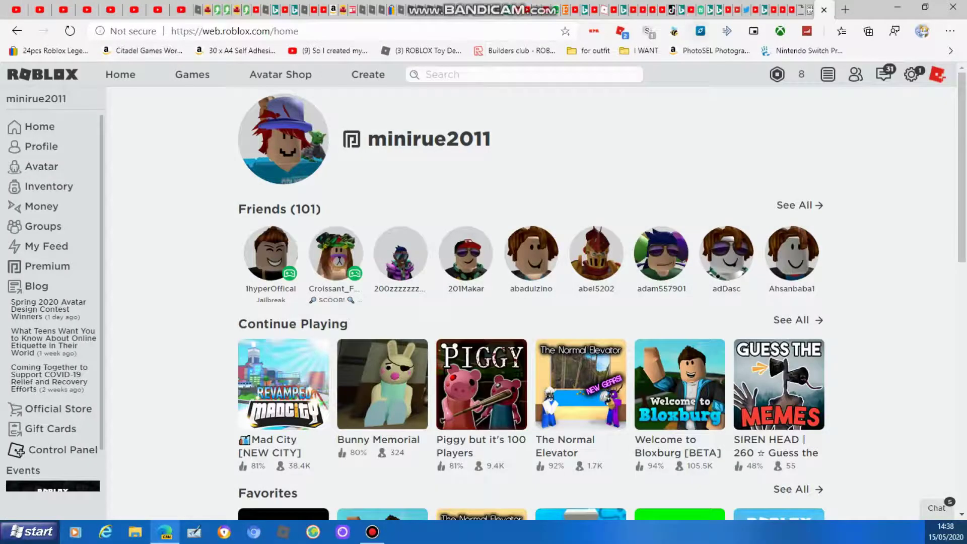
right_click(647, 31)
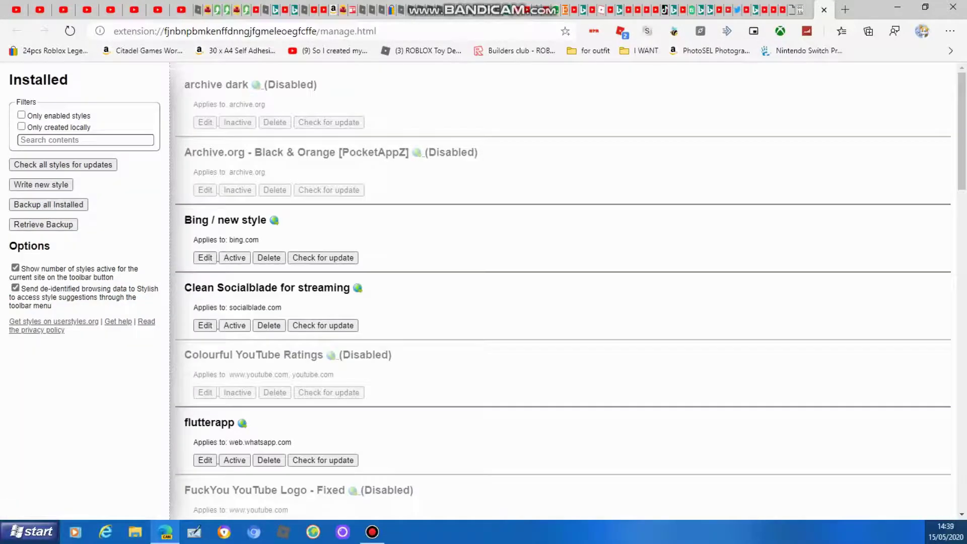
Close the installed-styles manager and open the Stylish themes panel for web.roblox.com
left_click(824, 9)
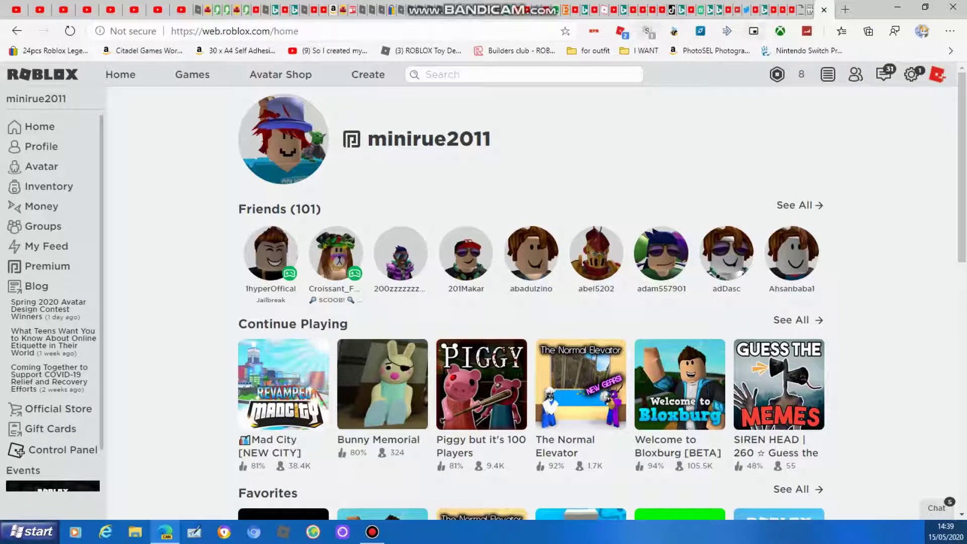
left_click(648, 31)
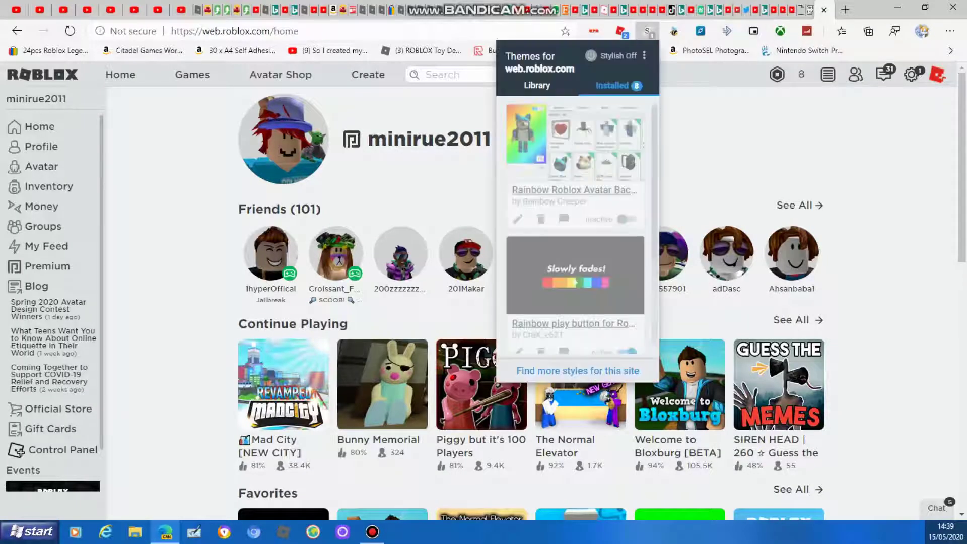
left_click(648, 31)
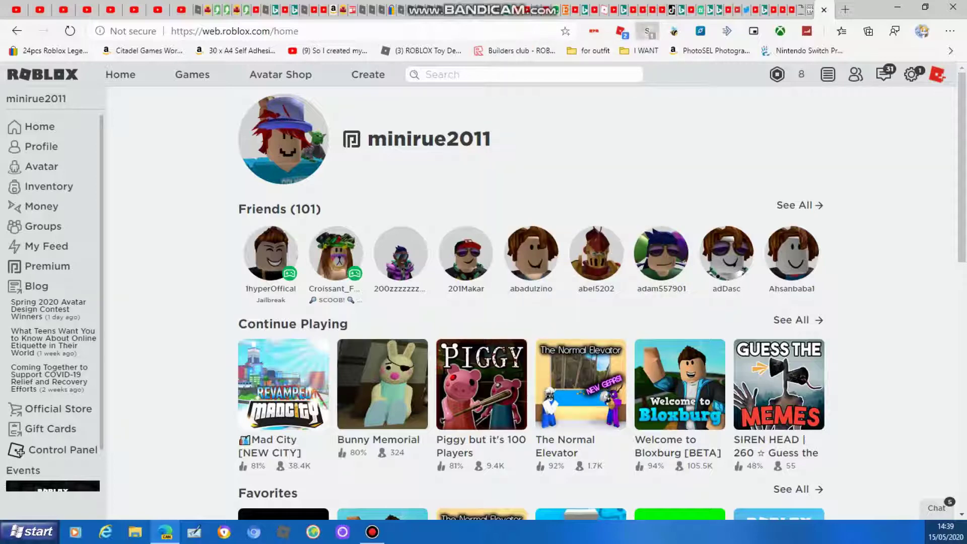
left_click(648, 31)
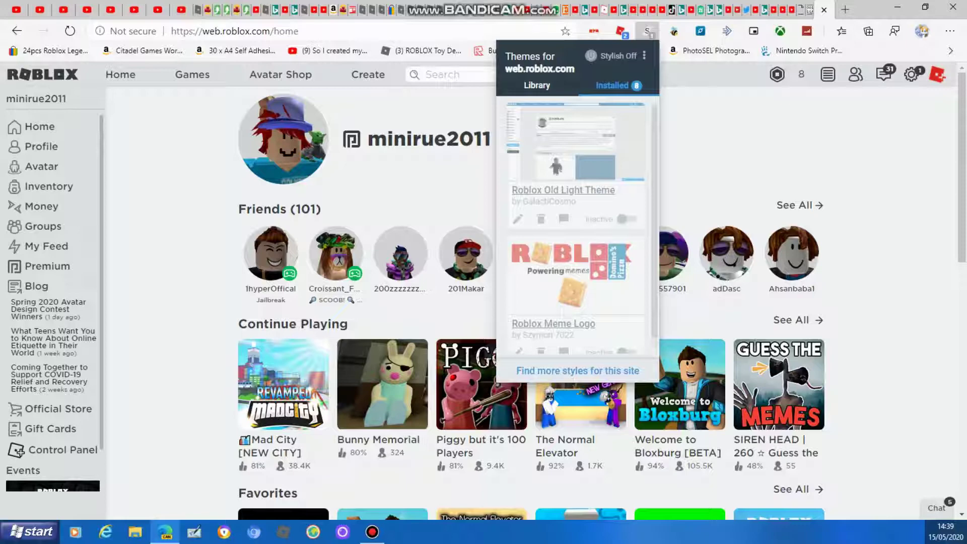
Switch between the Library and Installed lists, ending on the Installed themes
left_click(538, 84)
left_click(617, 86)
left_click(537, 85)
left_click(617, 85)
scroll(574, 227, "down", 1)
Switch the Stylish popup from 'Stylish Off' to On, then reopen the themes list
left_click(647, 31)
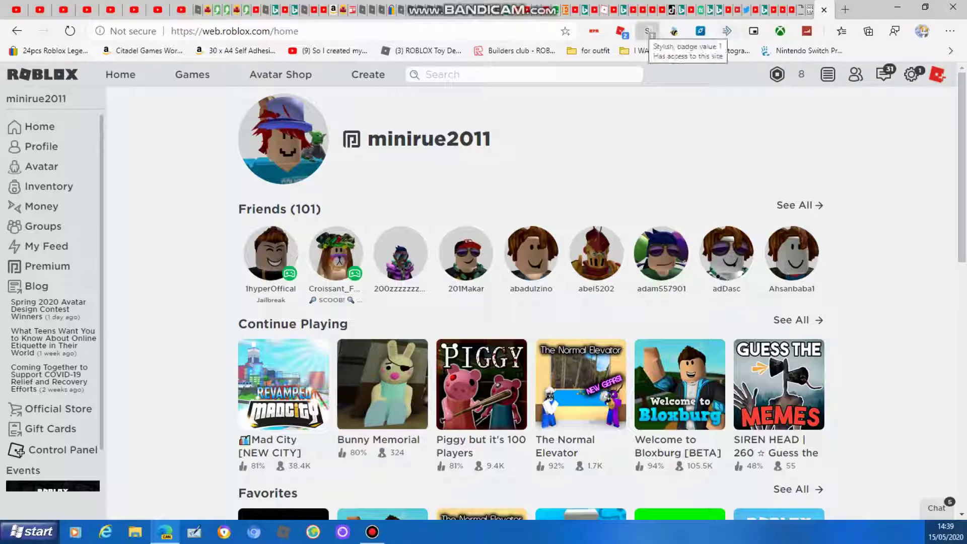
left_click(648, 32)
left_click(591, 55)
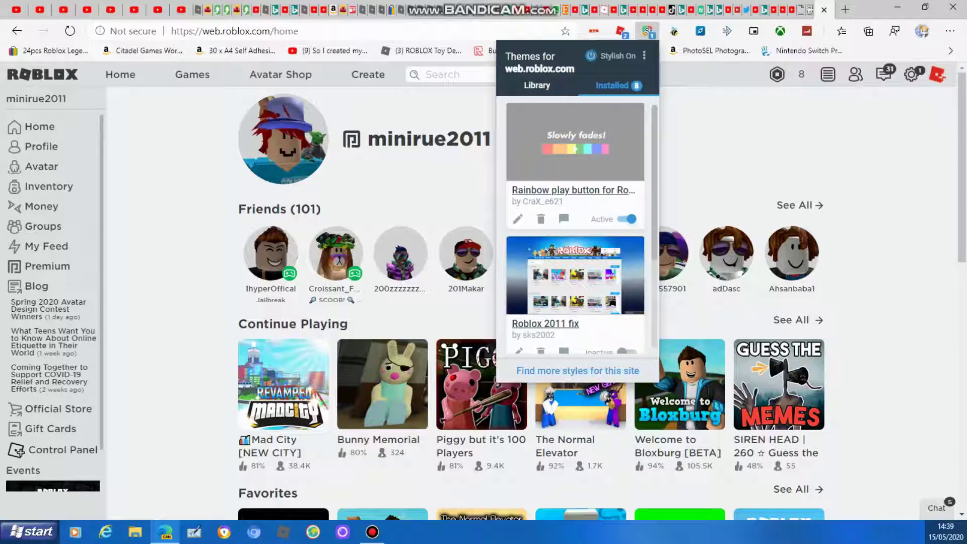
scroll(575, 250, "down", 3)
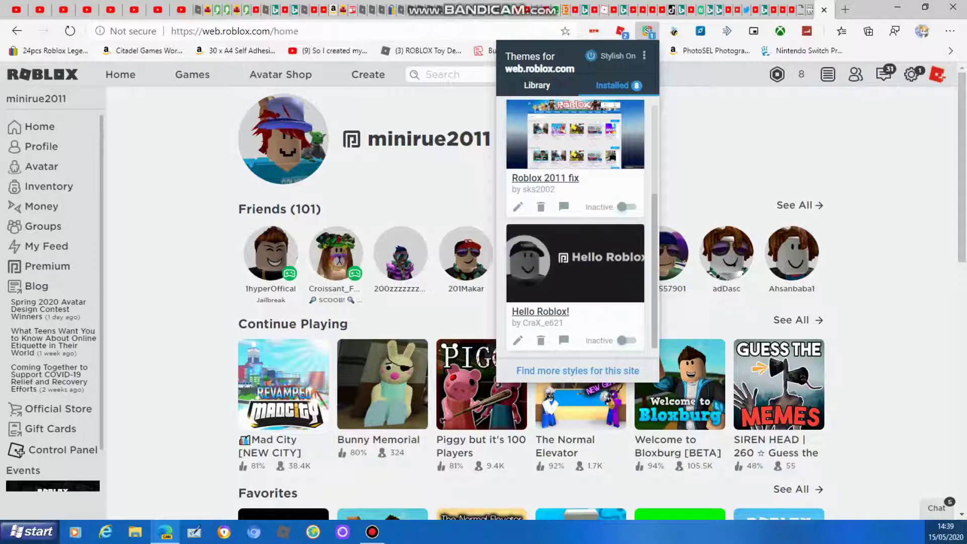
scroll(574, 227, "up", 3)
key("Escape")
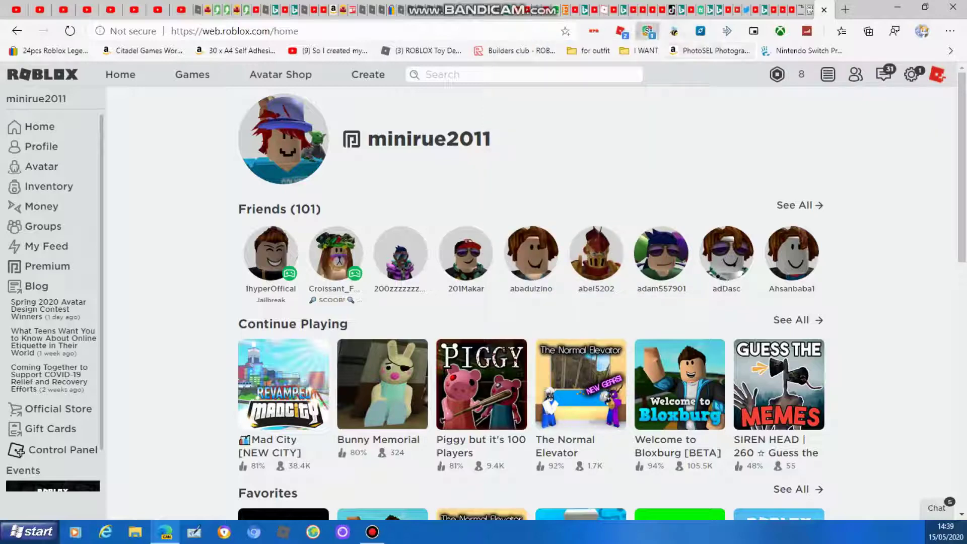
left_click(649, 31)
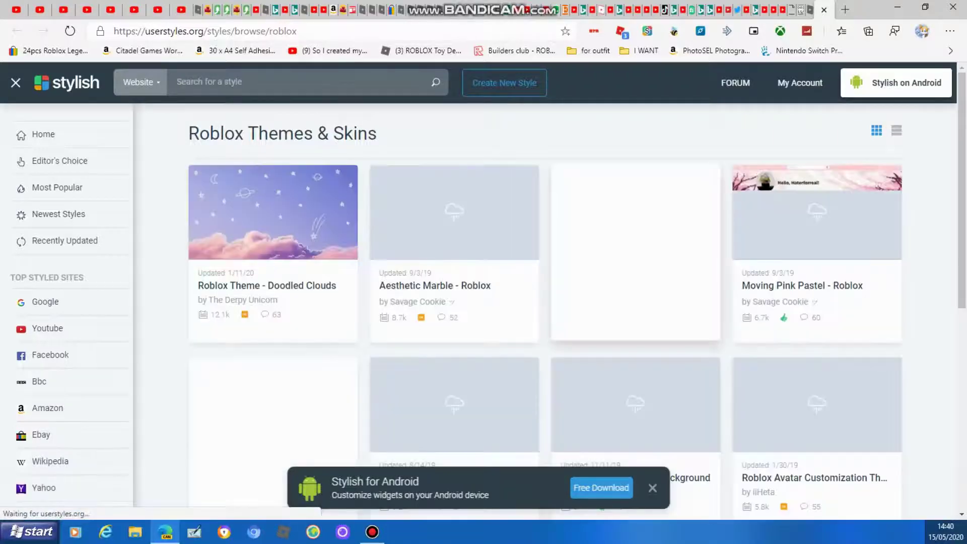
scroll(636, 303, "down", 1)
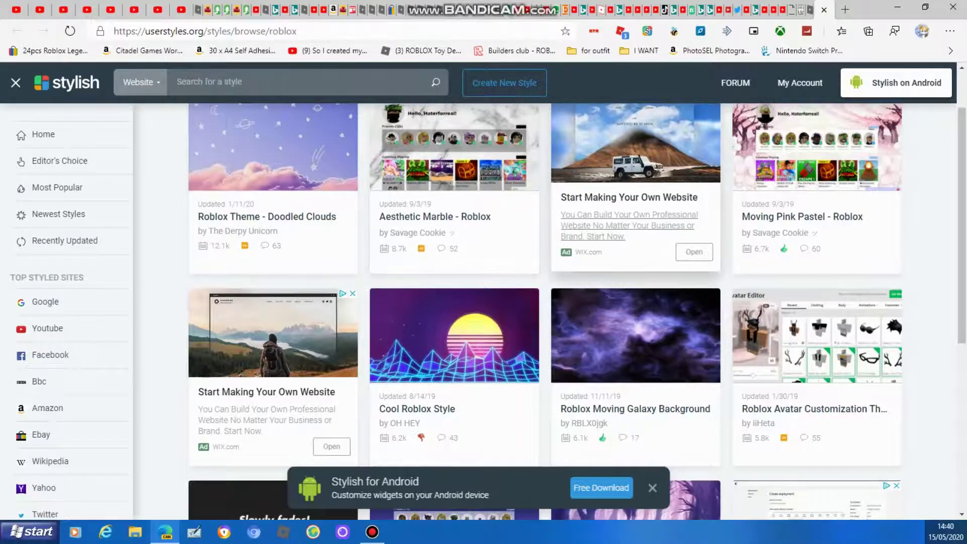
scroll(634, 303, "down", 5)
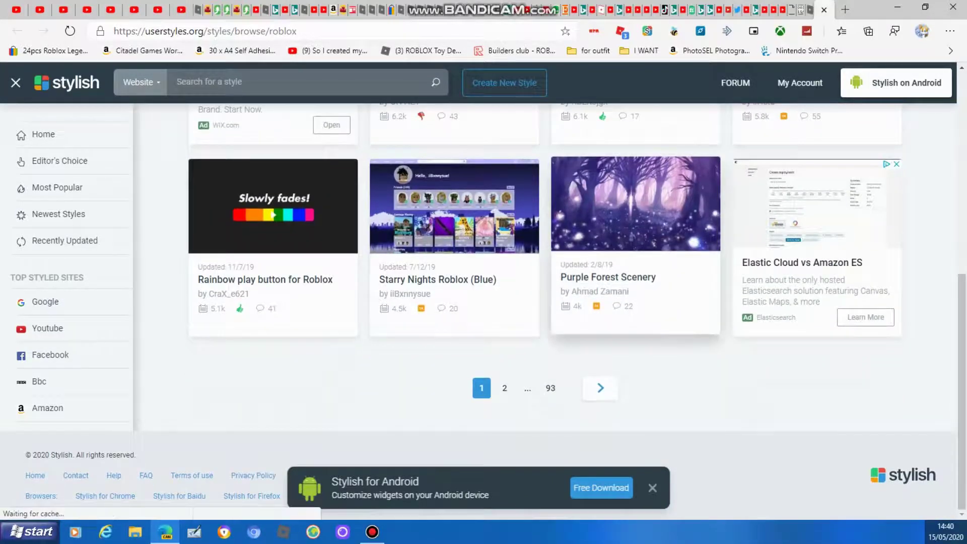
scroll(634, 302, "up", 4)
scroll(635, 303, "up", 1)
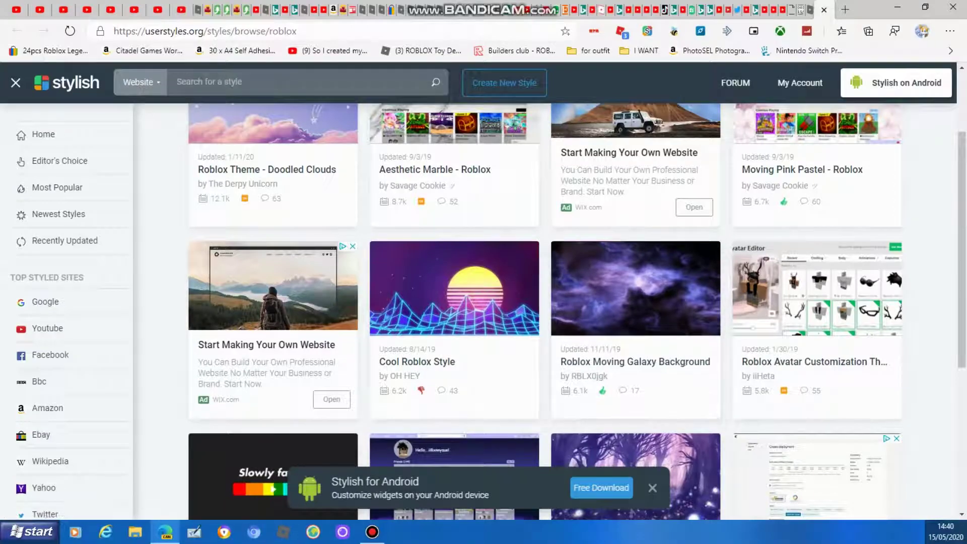
scroll(454, 302, "up", 3)
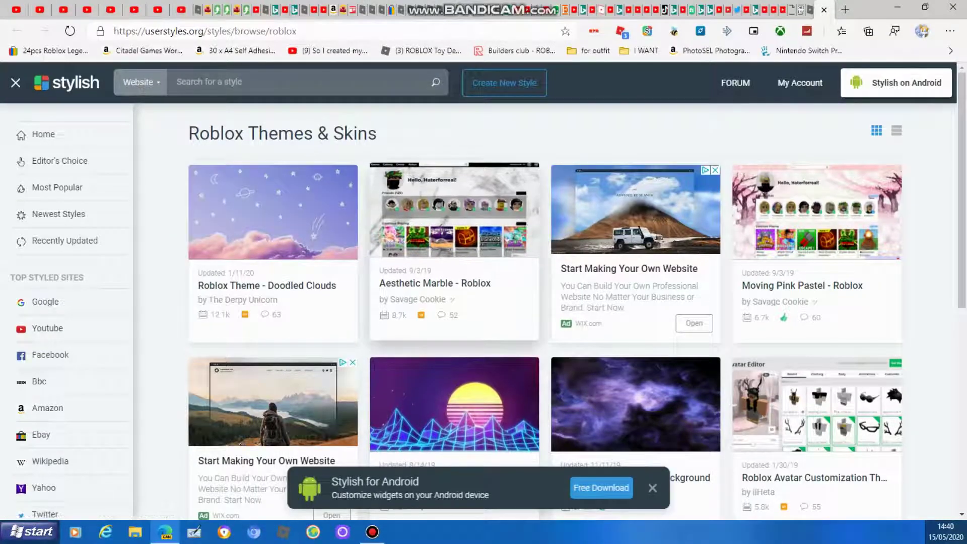
scroll(453, 302, "down", 3)
scroll(454, 303, "down", 3)
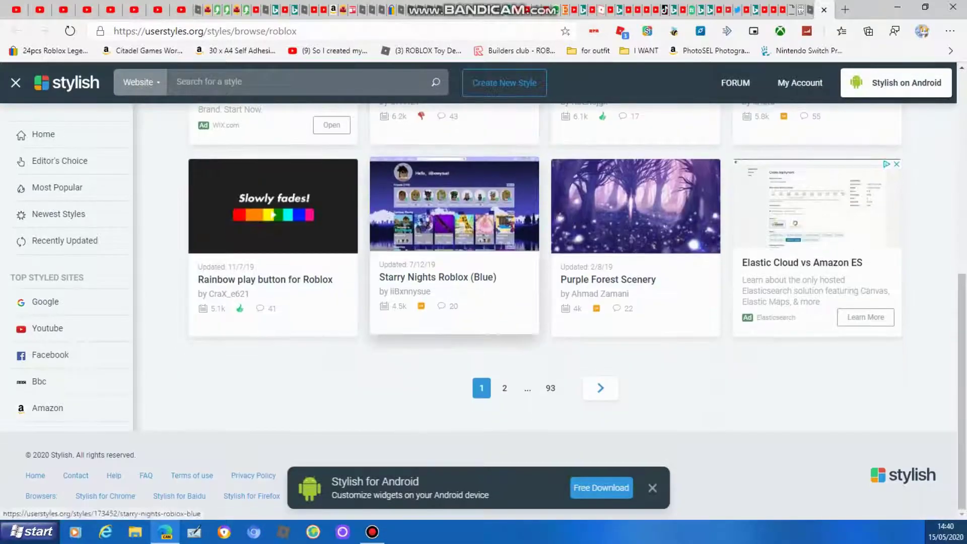
scroll(454, 242, "up", 3)
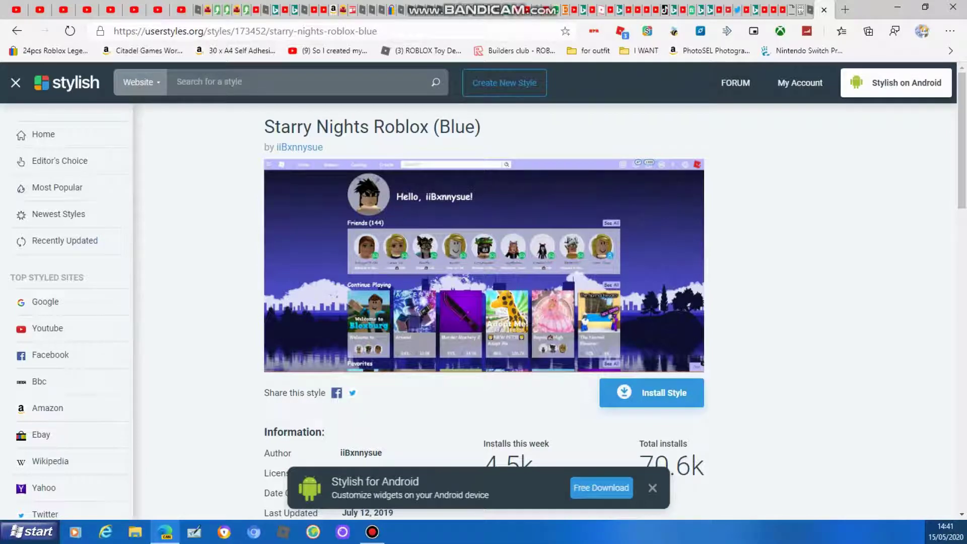
Resize the browser, check the Starry Nights install counts, then return to the Roblox tab
left_click(926, 7)
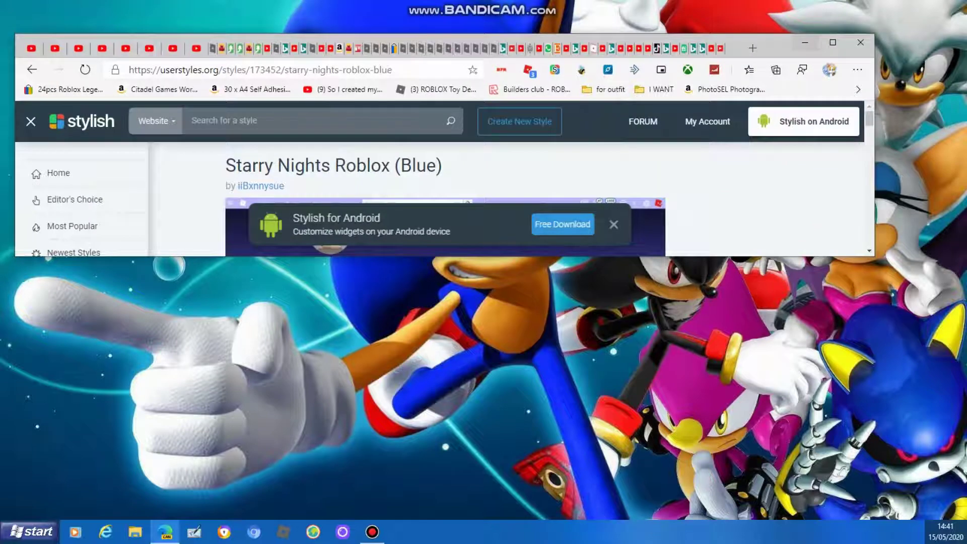
left_click(833, 42)
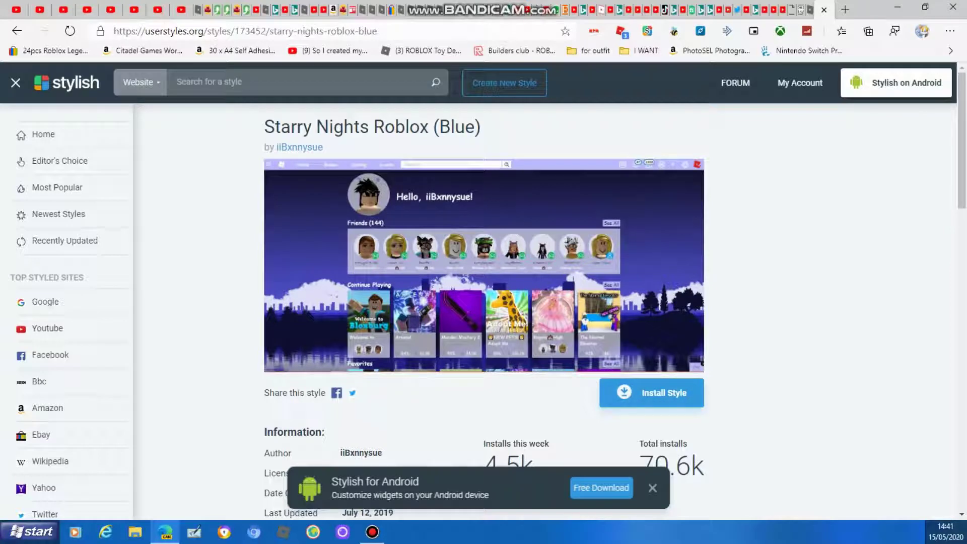
scroll(484, 303, "down", 3)
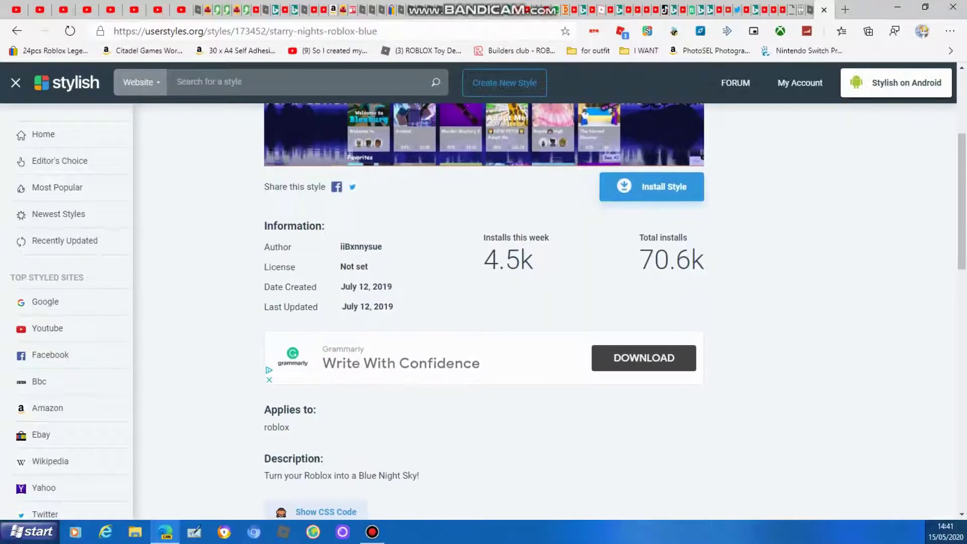
left_click_drag(486, 261, 688, 238)
left_click(574, 295)
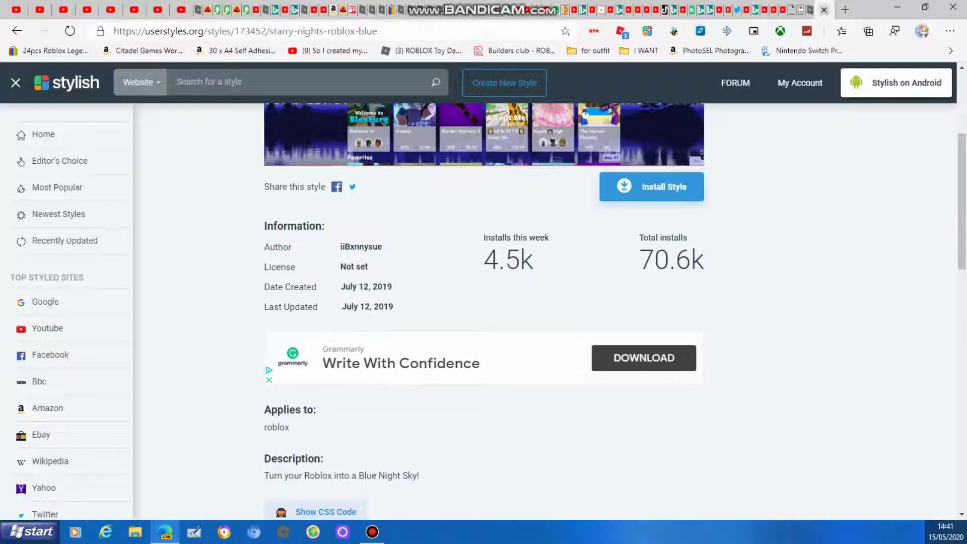
left_click(823, 9)
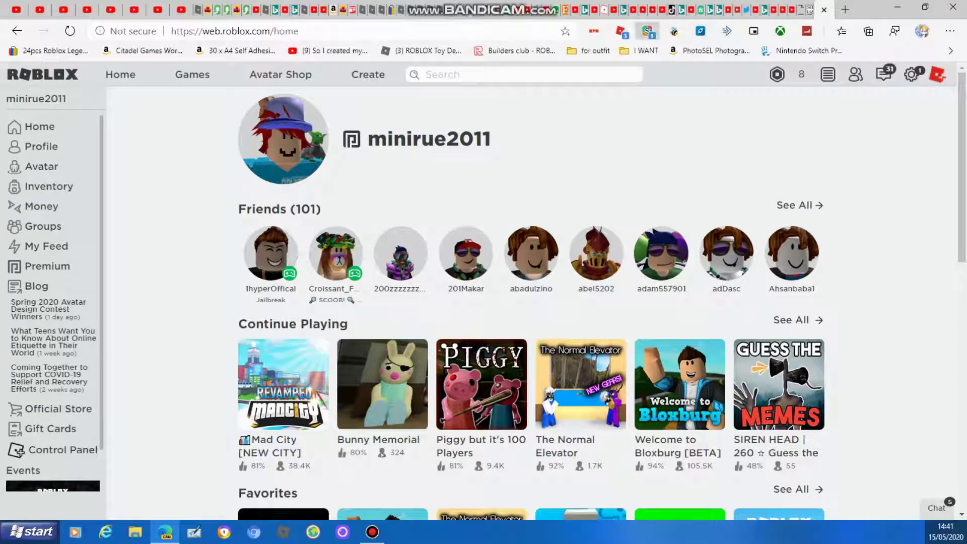
Leave the Rainbow play button style off and set Roblox Old Light Theme to Active
left_click(648, 32)
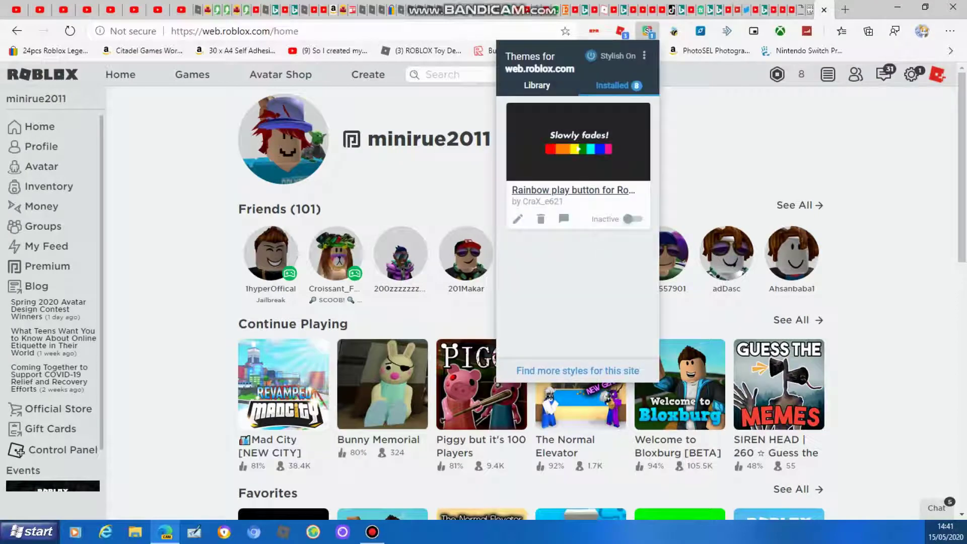
left_click(634, 220)
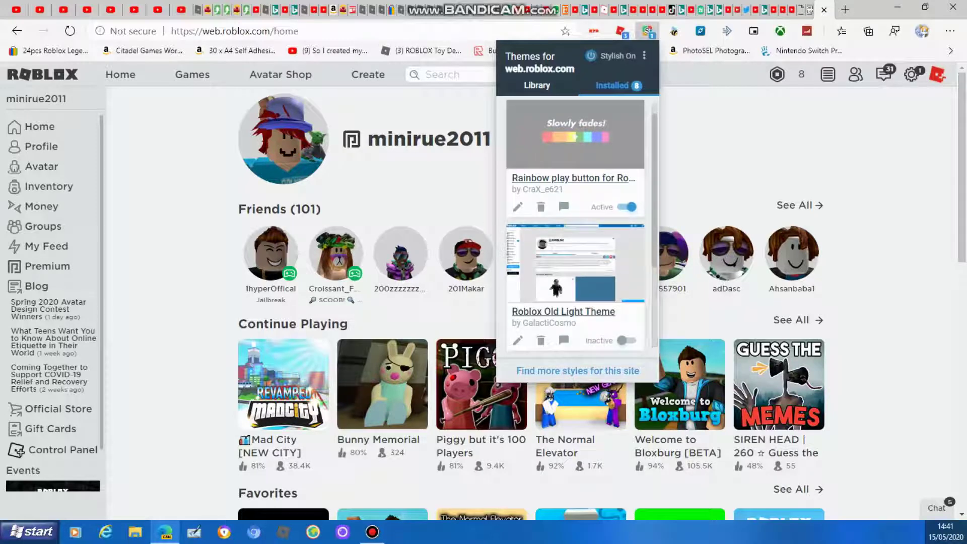
left_click(628, 206)
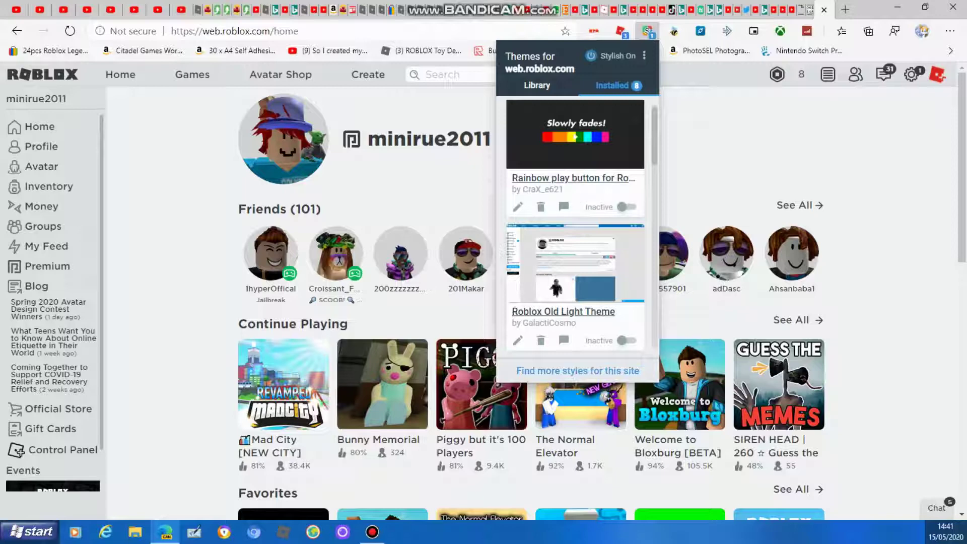
left_click(627, 207)
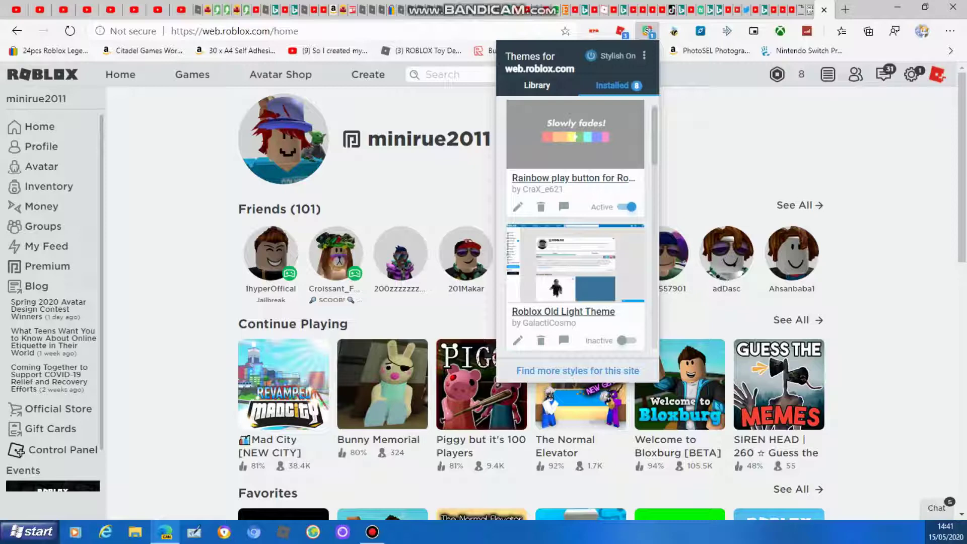
left_click(630, 207)
left_click(626, 340)
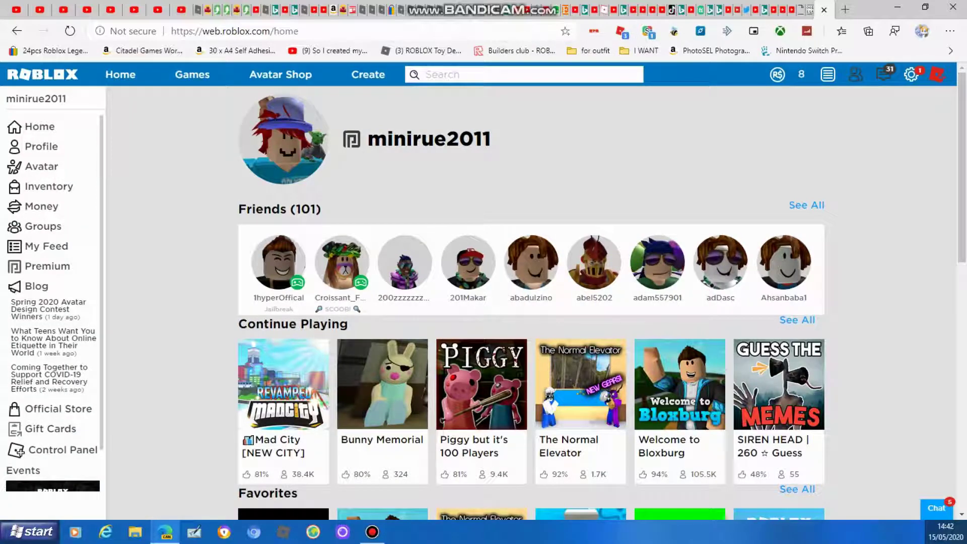
scroll(529, 302, "down", 5)
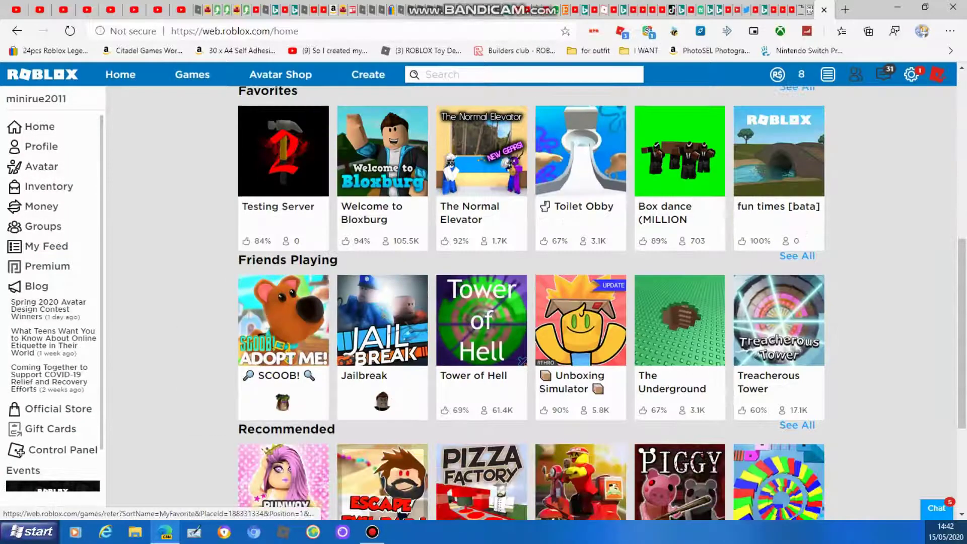
scroll(529, 303, "down", 2)
scroll(529, 302, "down", 3)
scroll(530, 303, "up", 5)
scroll(529, 302, "up", 4)
Open the Avatar Shop's All Categories catalog after briefly highlighting the account name
left_click_drag(495, 138, 368, 138)
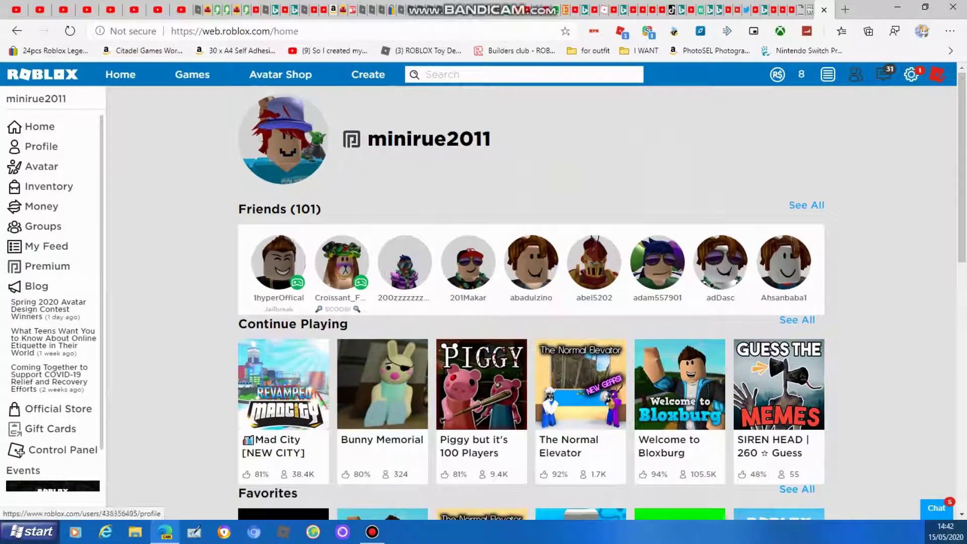
left_click(529, 138)
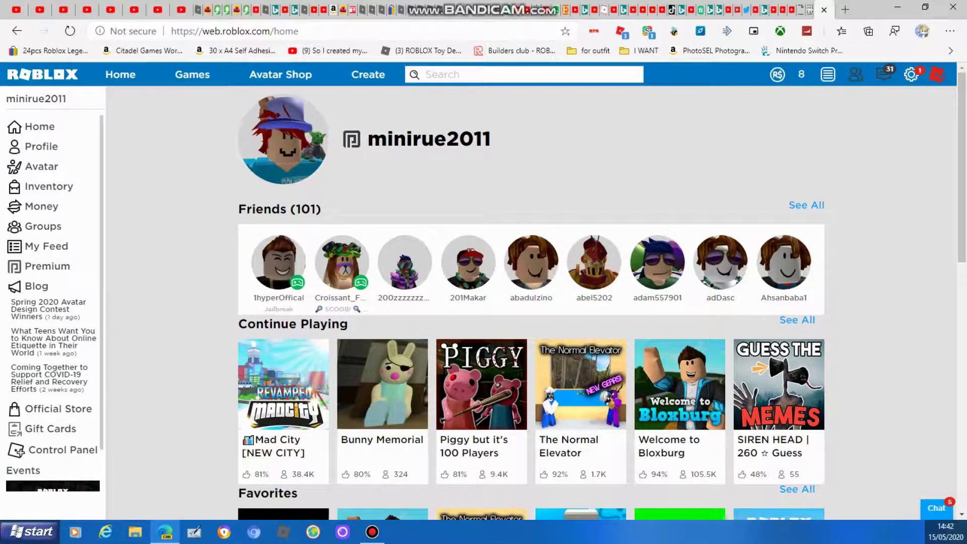
left_click(280, 74)
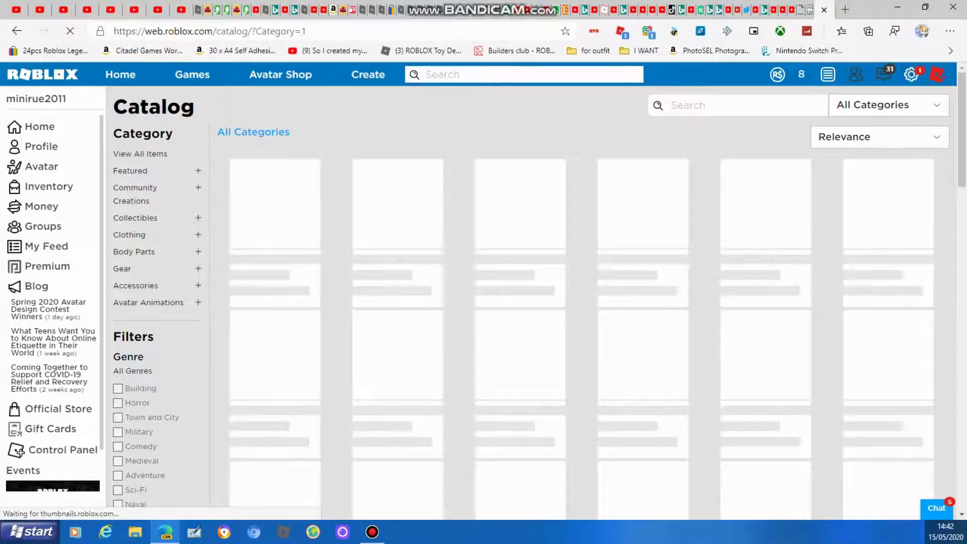
scroll(575, 302, "down", 4)
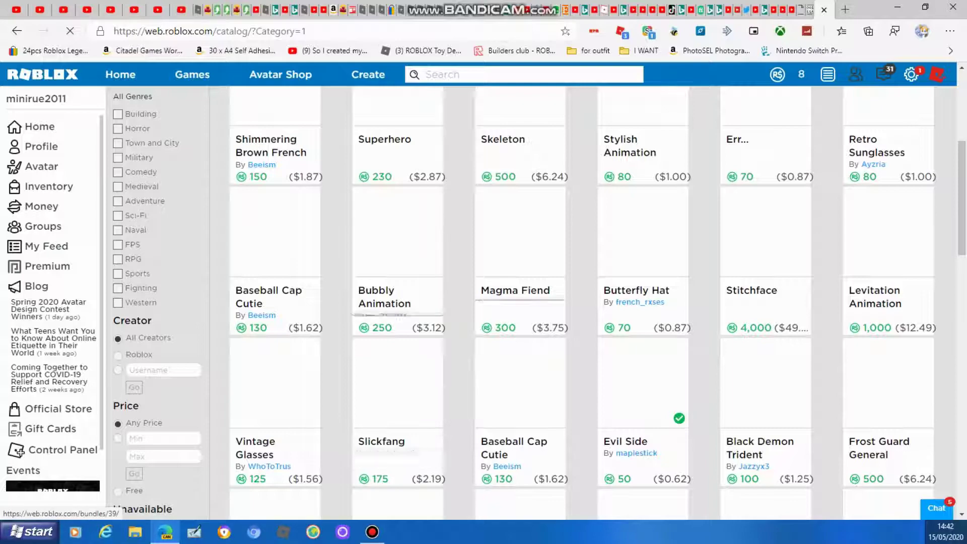
scroll(522, 227, "up", 4)
scroll(522, 227, "down", 3)
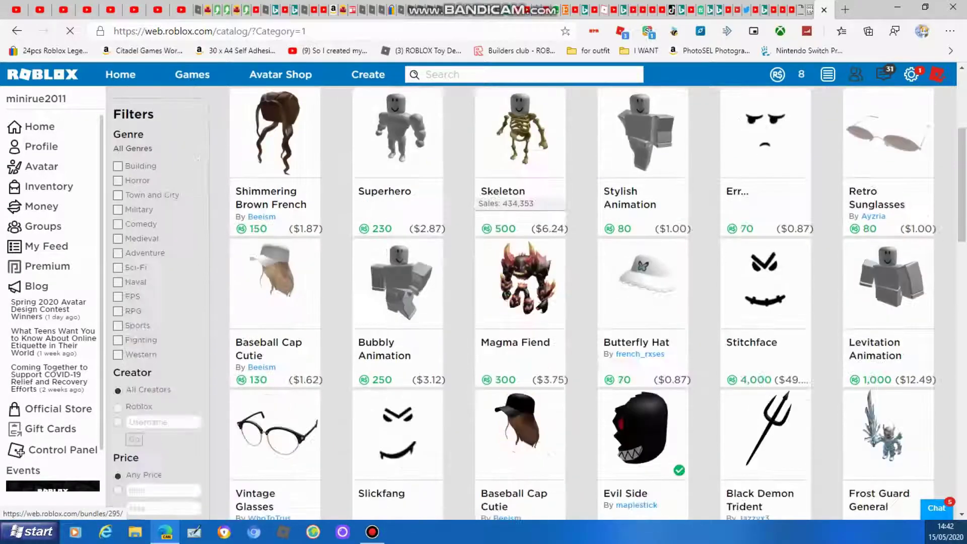
scroll(521, 226, "down", 5)
scroll(522, 227, "down", 2)
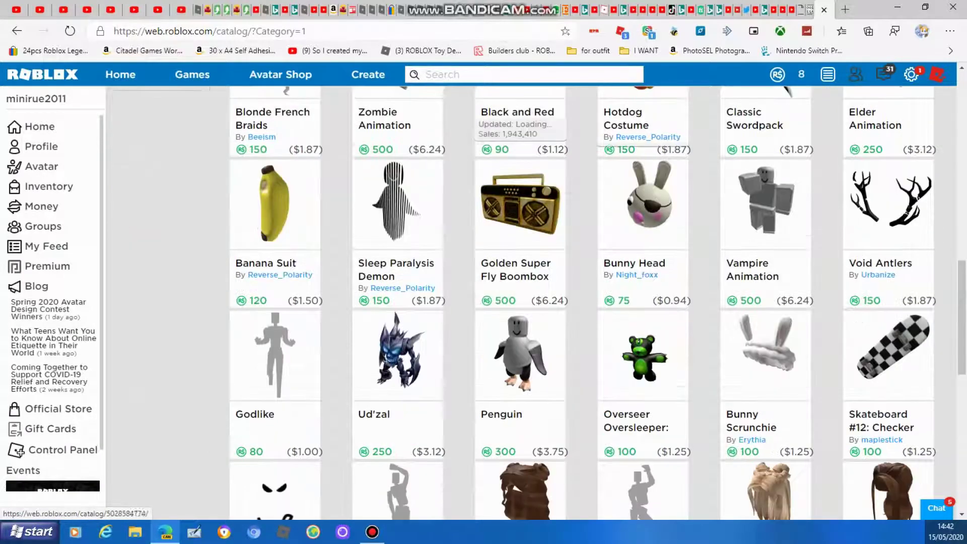
scroll(521, 227, "up", 3)
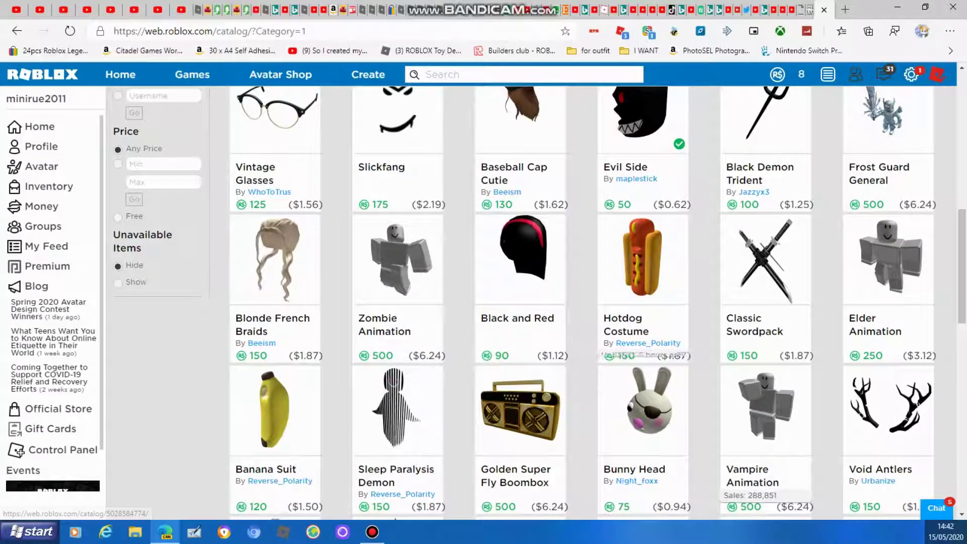
scroll(643, 302, "down", 3)
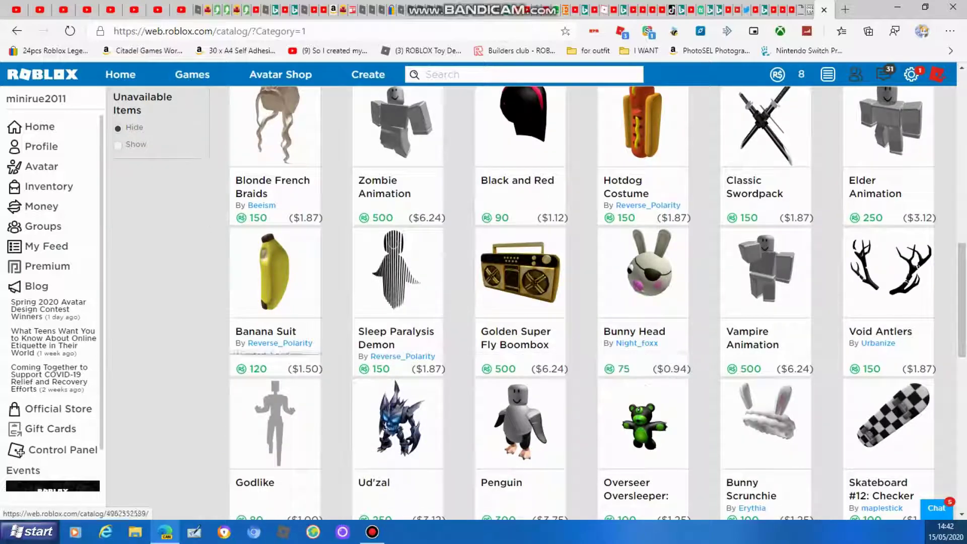
scroll(616, 261, "down", 3)
scroll(642, 302, "down", 5)
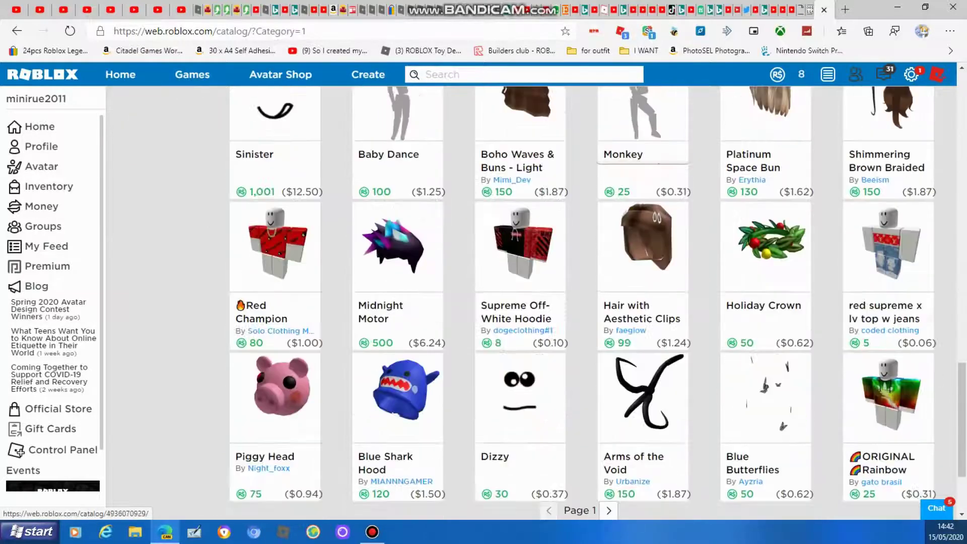
scroll(643, 302, "down", 3)
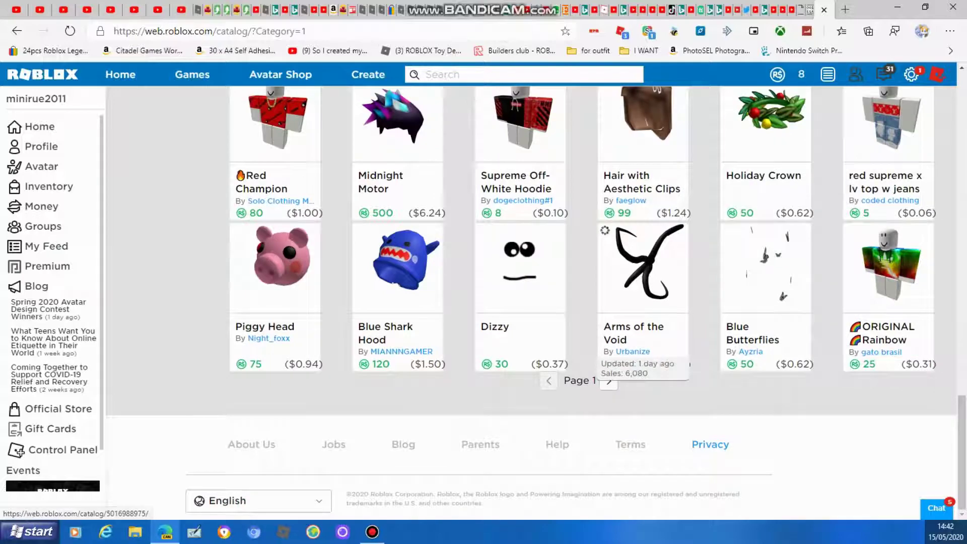
scroll(643, 303, "up", 8)
scroll(643, 303, "up", 5)
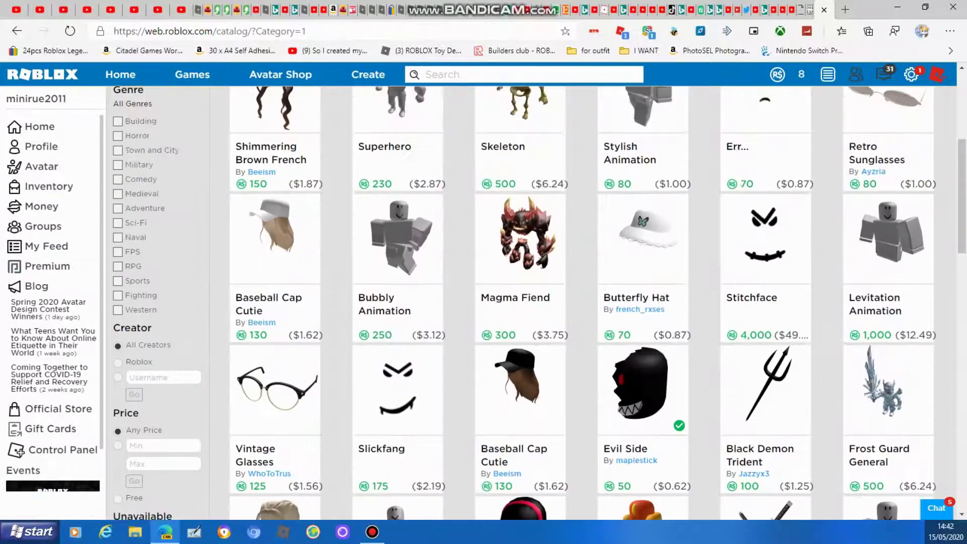
scroll(642, 303, "up", 4)
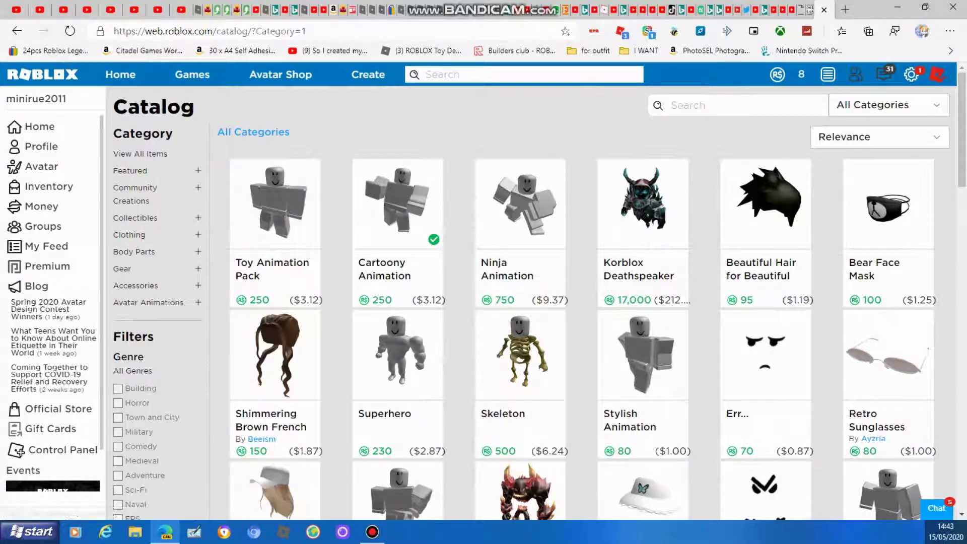